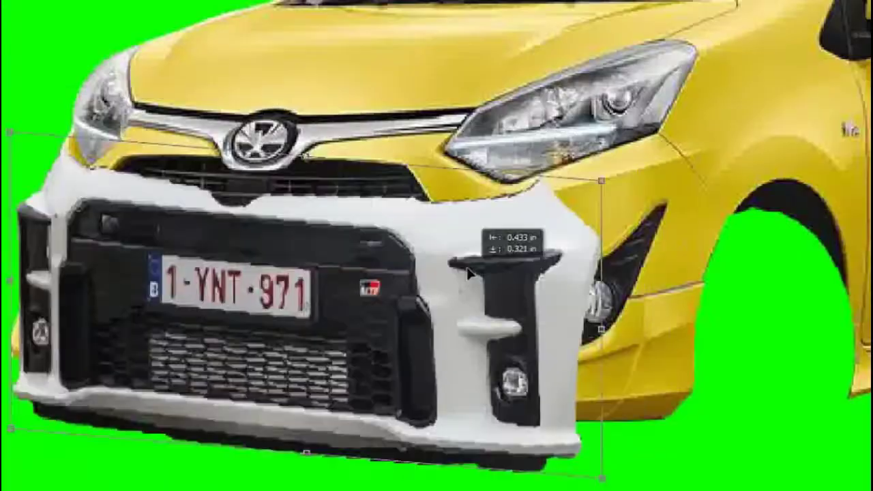
Step: Position the white GR front bumper onto the yellow hatchback's front end
{"action": "left_click_drag", "start_coordinate": [469, 273], "coordinate": [468, 302]}
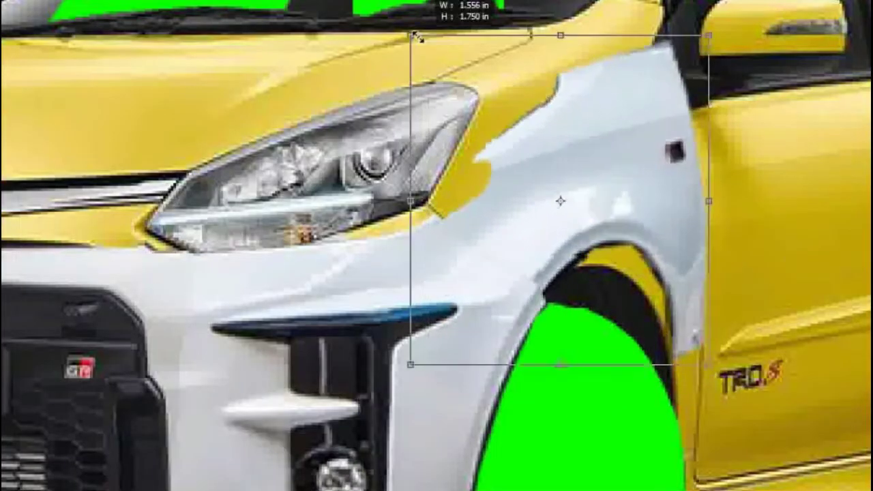
Step: Keep and commit the distorted white fender shape over the hatchback's wheel arch
{"action": "key", "text": "ctrl+z"}
{"action": "key", "text": "ctrl+shift+z"}
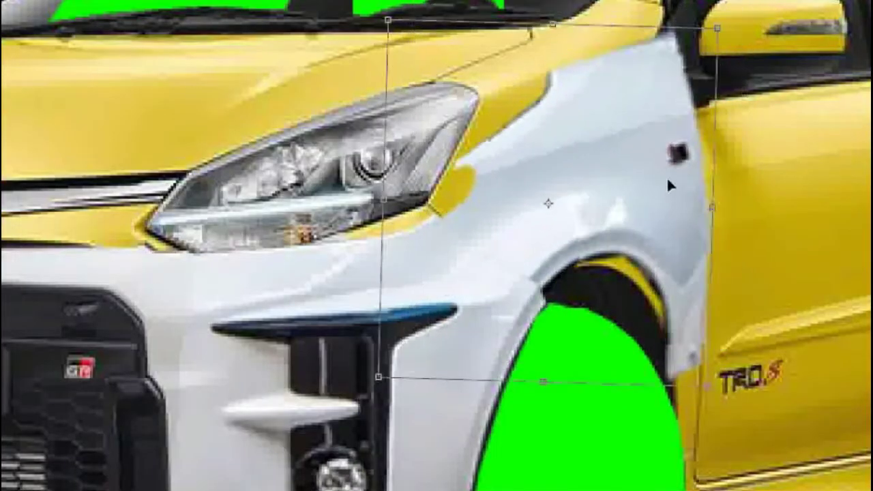
{"action": "key", "text": "Return"}
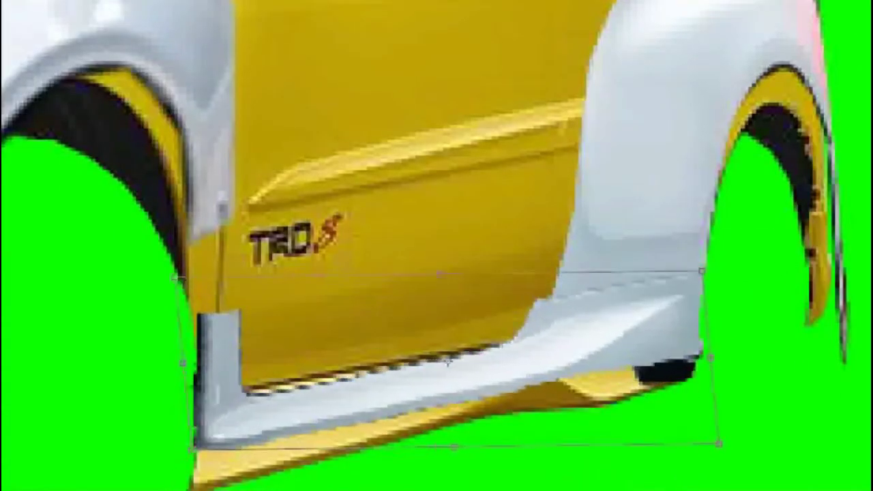
Step: Stretch the pasted white side skirt along the yellow hatchback's sill
{"action": "left_click_drag", "start_coordinate": [178, 279], "coordinate": [140, 280]}
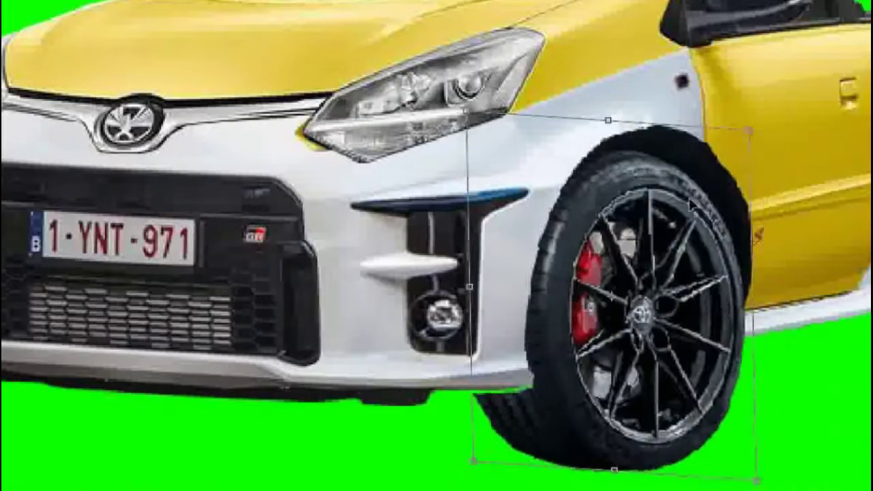
Step: Scale and position the new black wheels into the rear and front arches
{"action": "left_click_drag", "start_coordinate": [751, 128], "coordinate": [737, 140]}
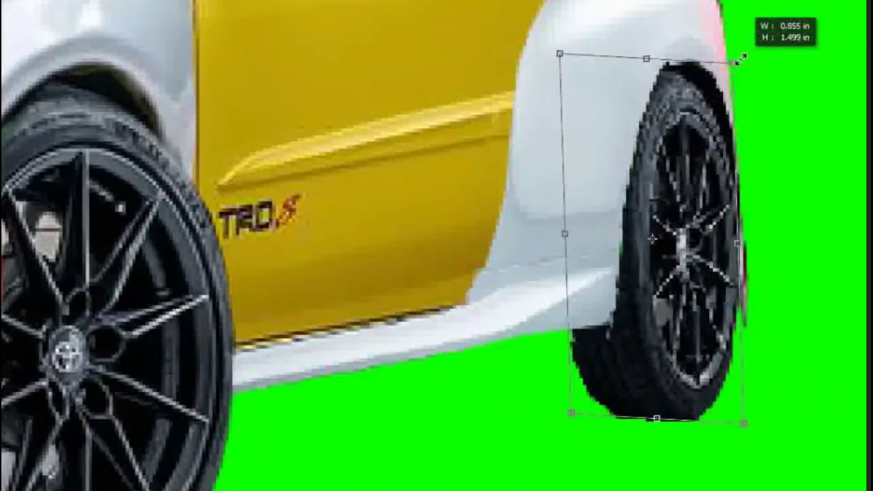
{"action": "mouse_move", "coordinate": [746, 55]}
{"action": "left_mouse_down"}
{"action": "mouse_move", "coordinate": [748, 63]}
{"action": "mouse_move", "coordinate": [741, 60]}
{"action": "left_mouse_up"}
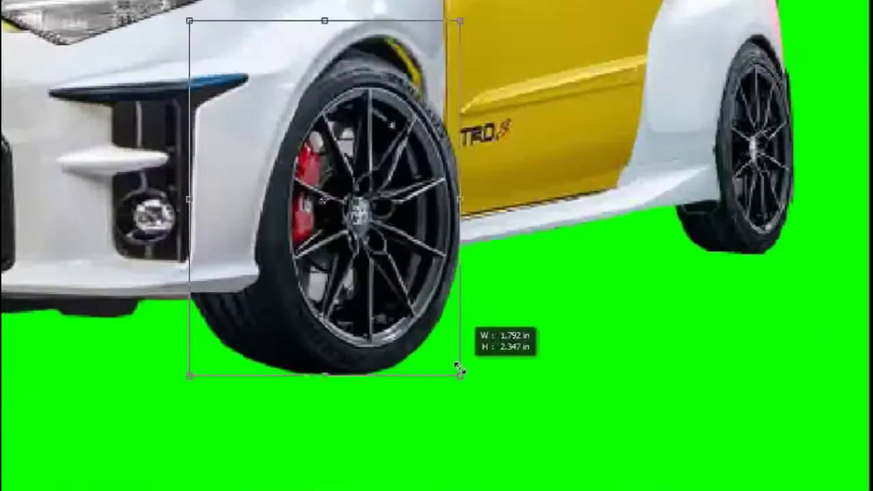
{"action": "left_click_drag", "start_coordinate": [460, 366], "coordinate": [448, 335]}
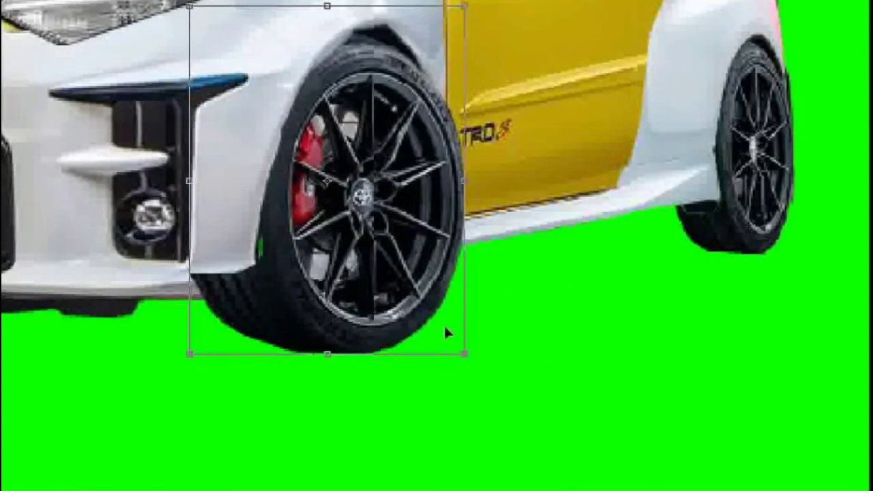
{"action": "left_click_drag", "start_coordinate": [456, 156], "coordinate": [302, 49]}
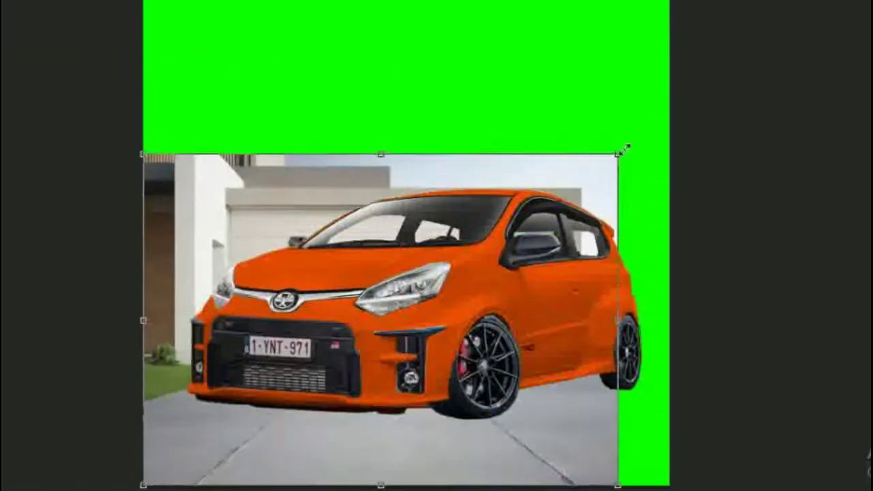
Step: Scale the garage driveway photo up to fill the canvas behind the orange car
{"action": "mouse_move", "coordinate": [624, 149]}
{"action": "left_mouse_down"}
{"action": "mouse_move", "coordinate": [672, 77]}
{"action": "mouse_move", "coordinate": [778, 85]}
{"action": "mouse_move", "coordinate": [686, 110]}
{"action": "left_mouse_up"}
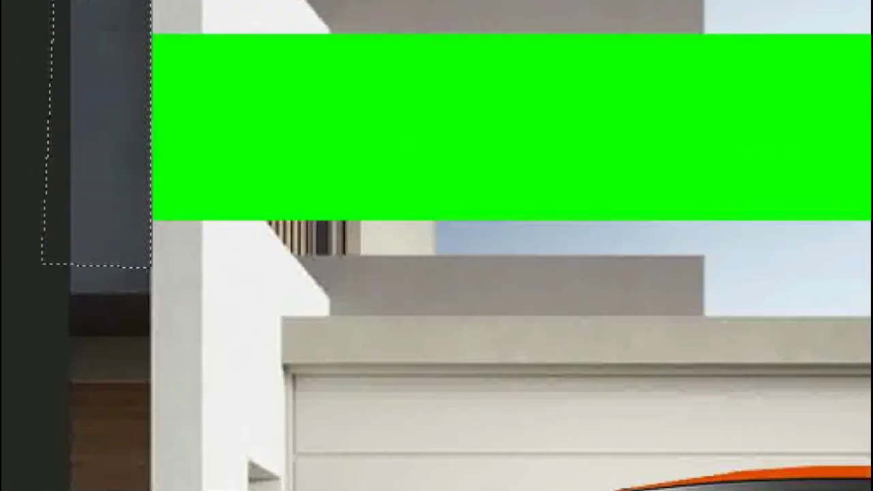
Step: Stretch a copied building strip over the green gap, then select more white wall
{"action": "key", "text": "ctrl+t"}
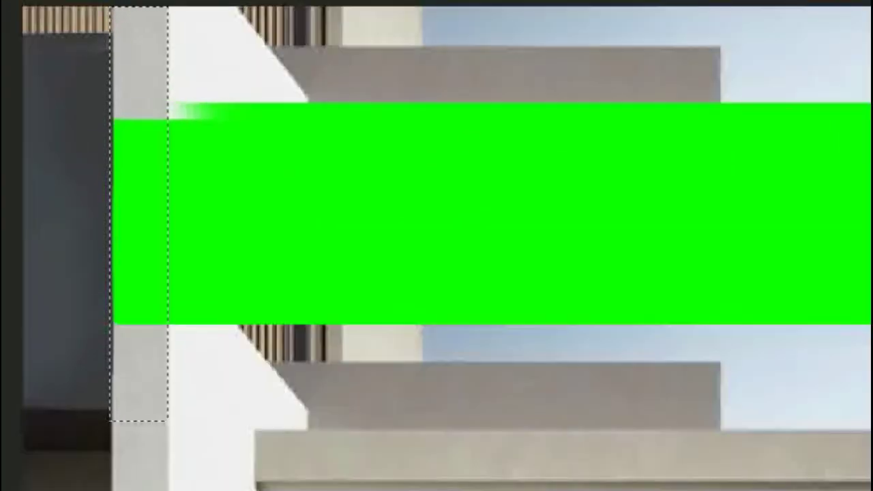
{"action": "key", "text": "Return"}
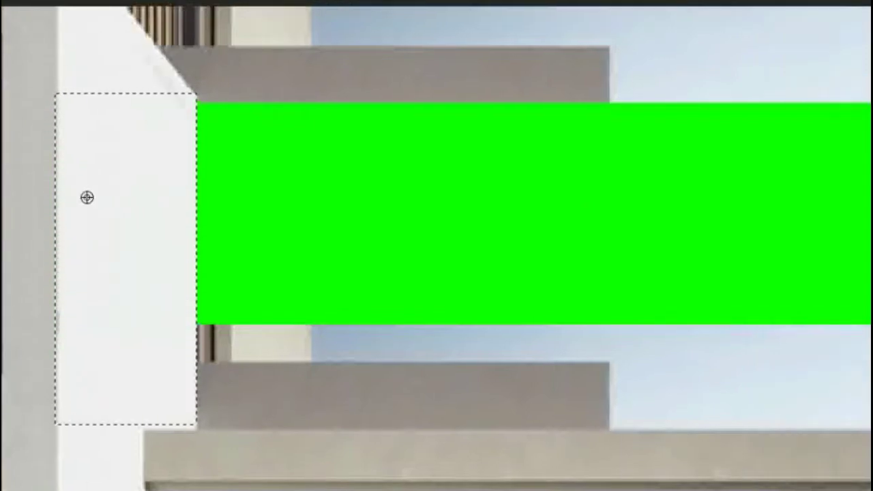
{"action": "left_click_drag", "start_coordinate": [113, 99], "coordinate": [443, 427]}
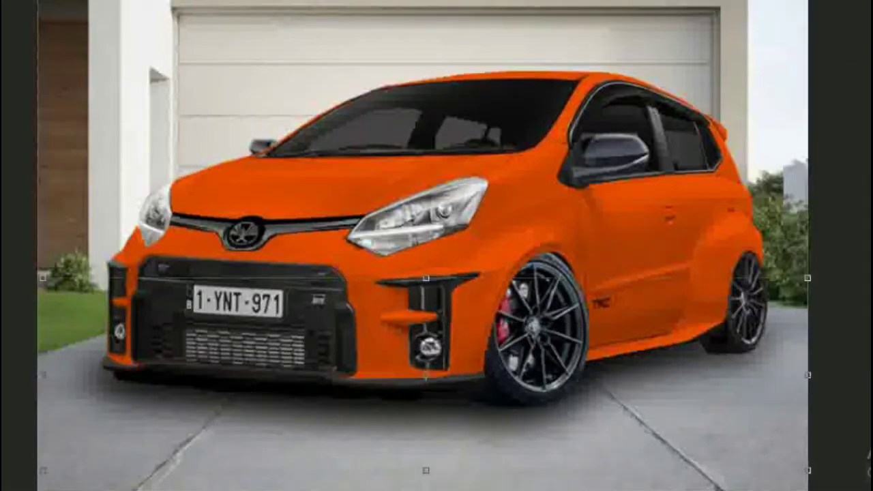
Step: Commit the dark shadow beneath the orange hatchback and begin squashing it under the wheels
{"action": "key", "text": "Return"}
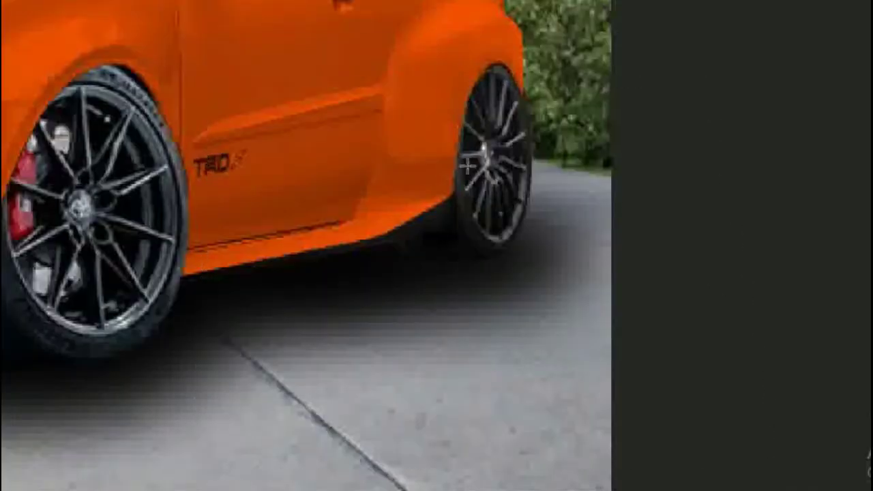
{"action": "key", "text": "ctrl+t"}
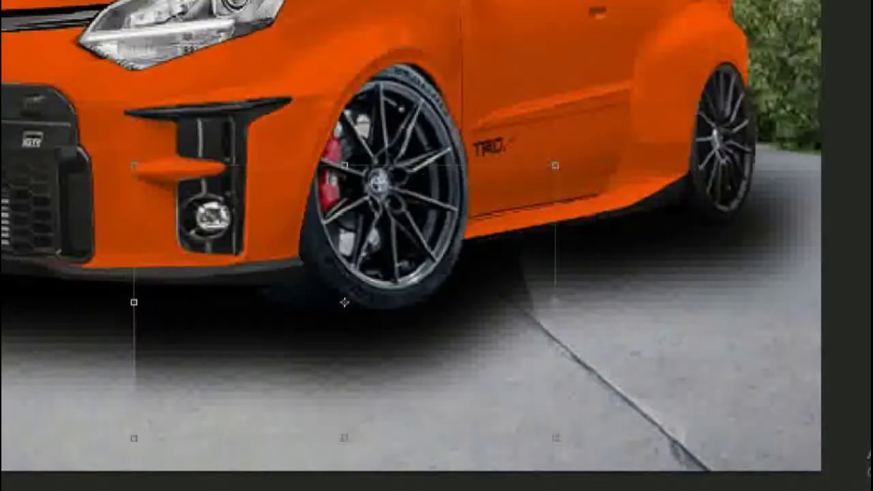